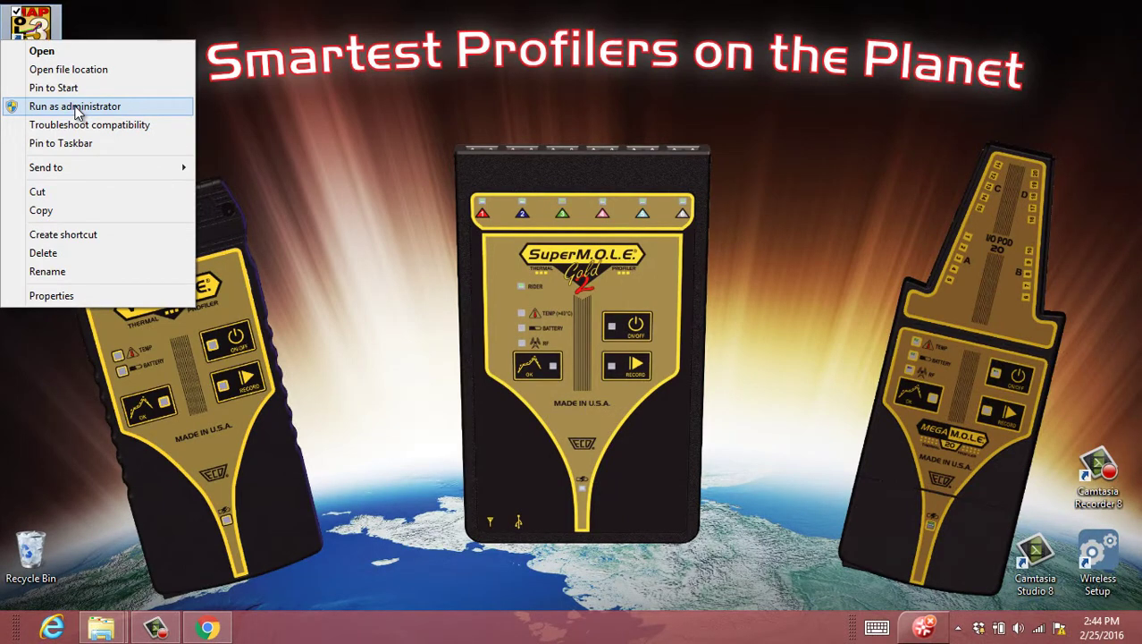
Run M.O.L.E. MAP as administrator and approve the User Account Control prompt
{"action": "left_click", "coordinate": [114, 107]}
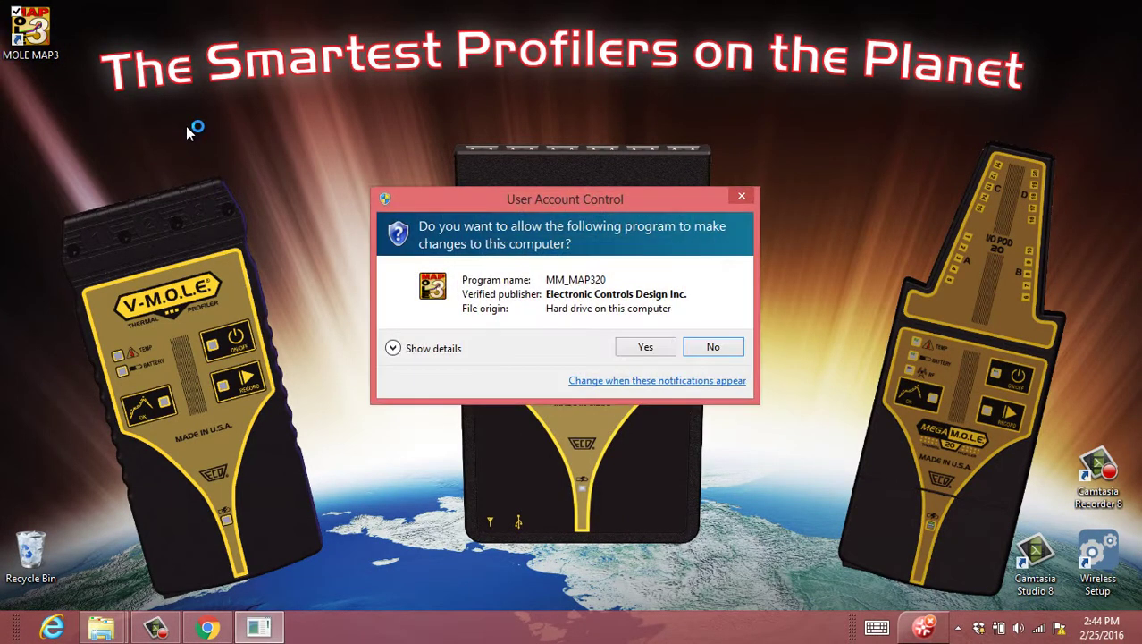
{"action": "left_click", "coordinate": [646, 354]}
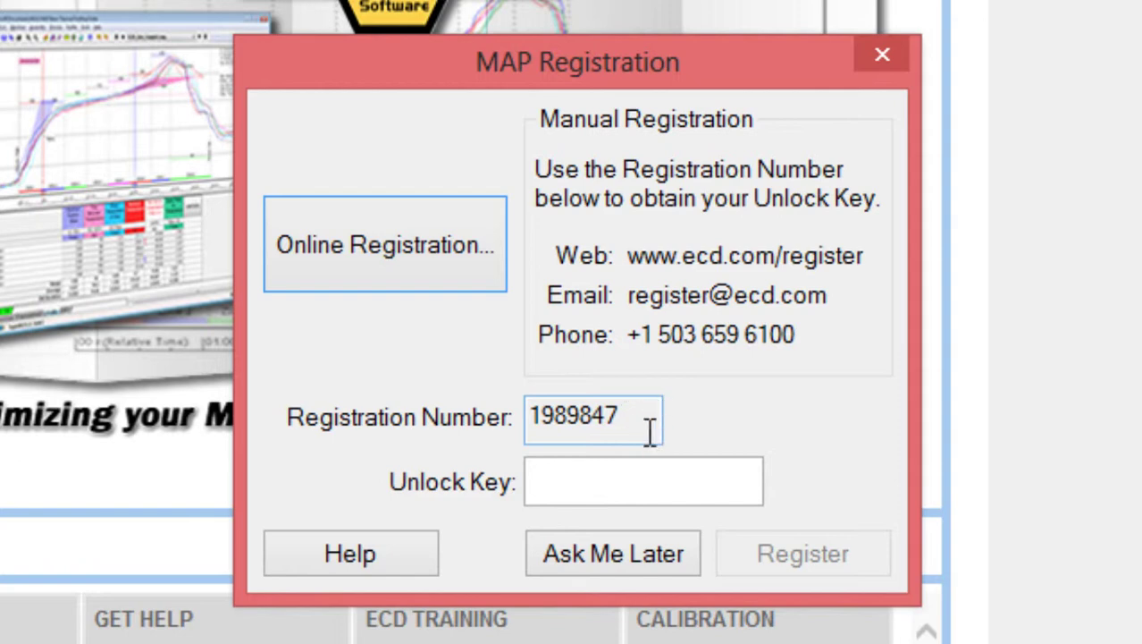
Select the registration number and launch the Online Registration form
{"action": "double_click", "coordinate": [578, 416]}
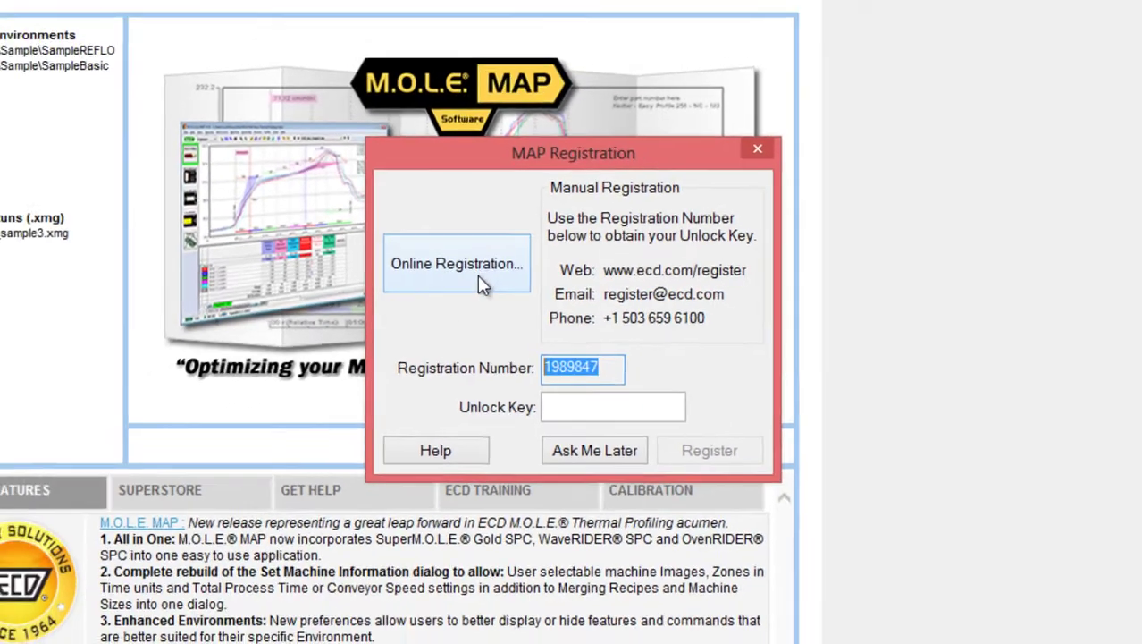
{"action": "left_click", "coordinate": [481, 284]}
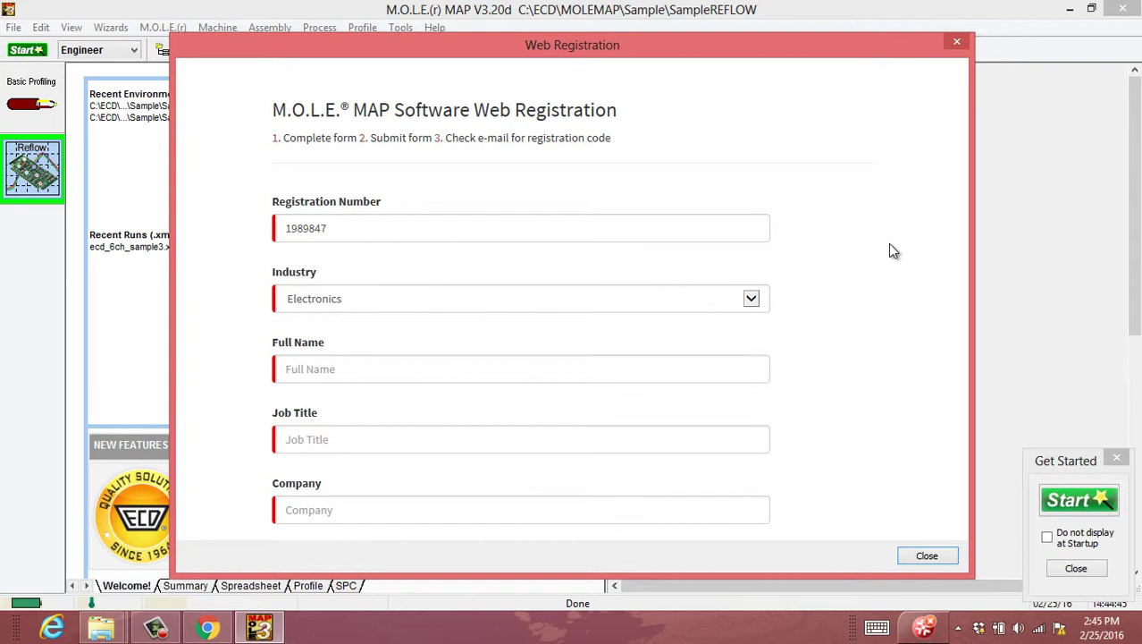
Enter the user's full name, job title 'service tech' and company 'ECD'
{"action": "left_click", "coordinate": [350, 369]}
{"action": "type", "text": "mole man"}
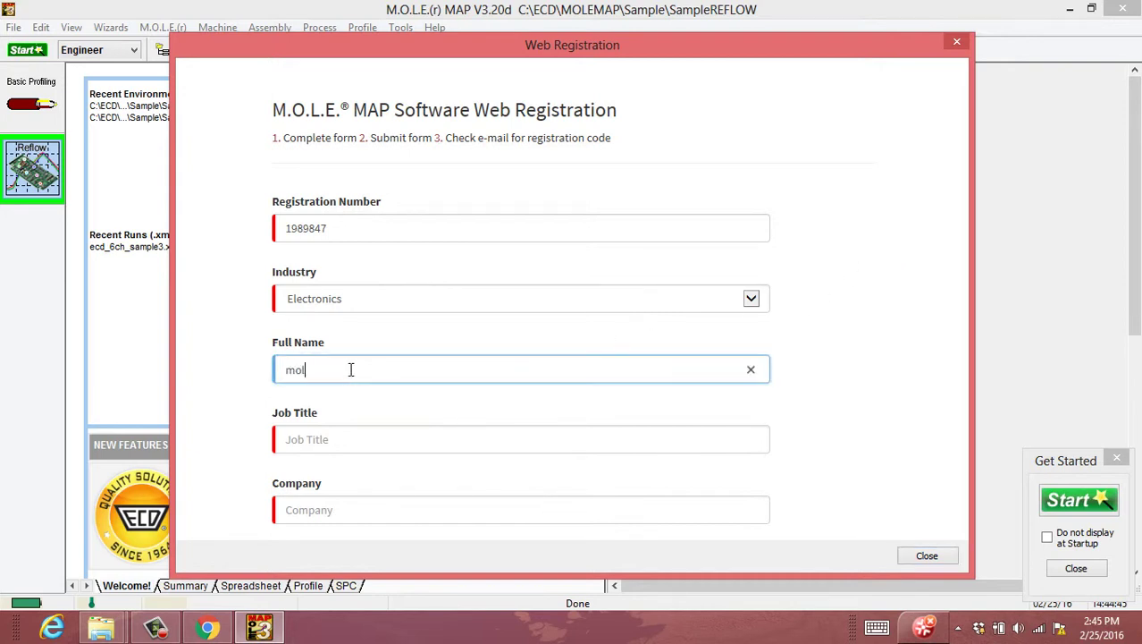
{"action": "key", "text": "Tab"}
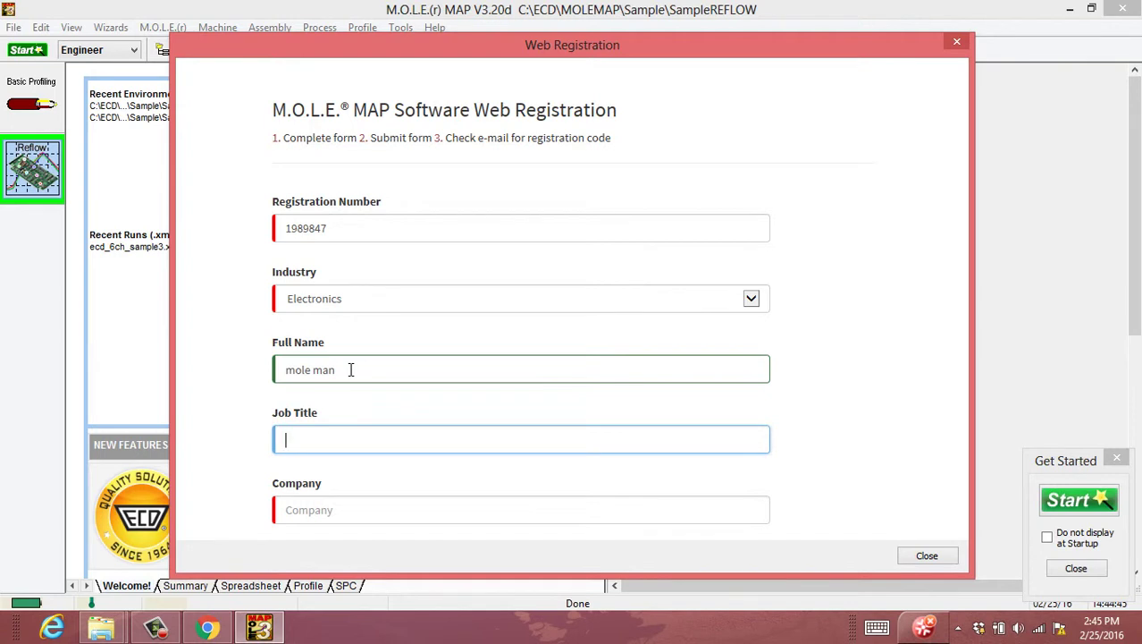
{"action": "type", "text": "service tech"}
{"action": "key", "text": "Tab"}
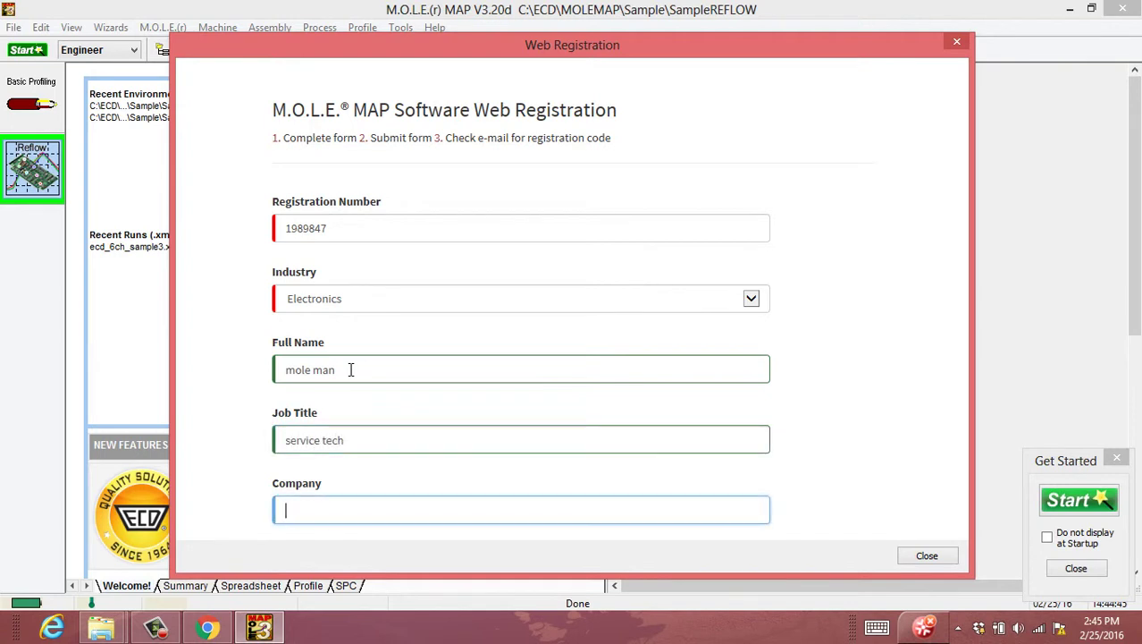
{"action": "type", "text": "ECD"}
{"action": "left_click", "coordinate": [867, 430]}
{"action": "scroll", "coordinate": [844, 428], "scroll_direction": "down", "scroll_amount": 4}
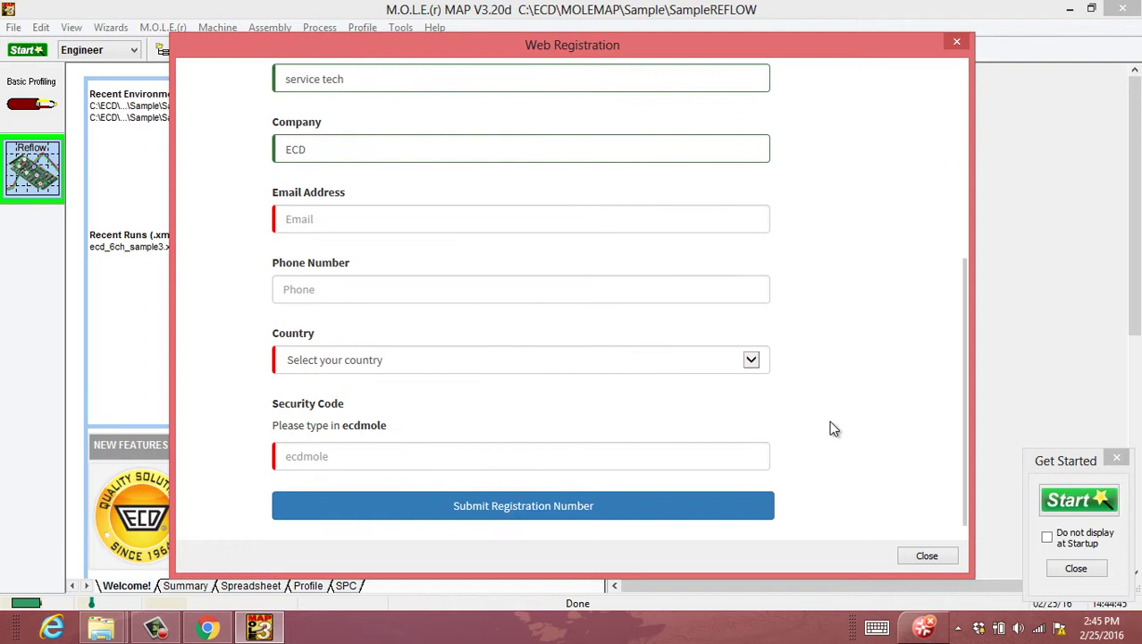
Fill in the contact's e-mail and phone, choose United States, and enter the security code
{"action": "left_click", "coordinate": [354, 216]}
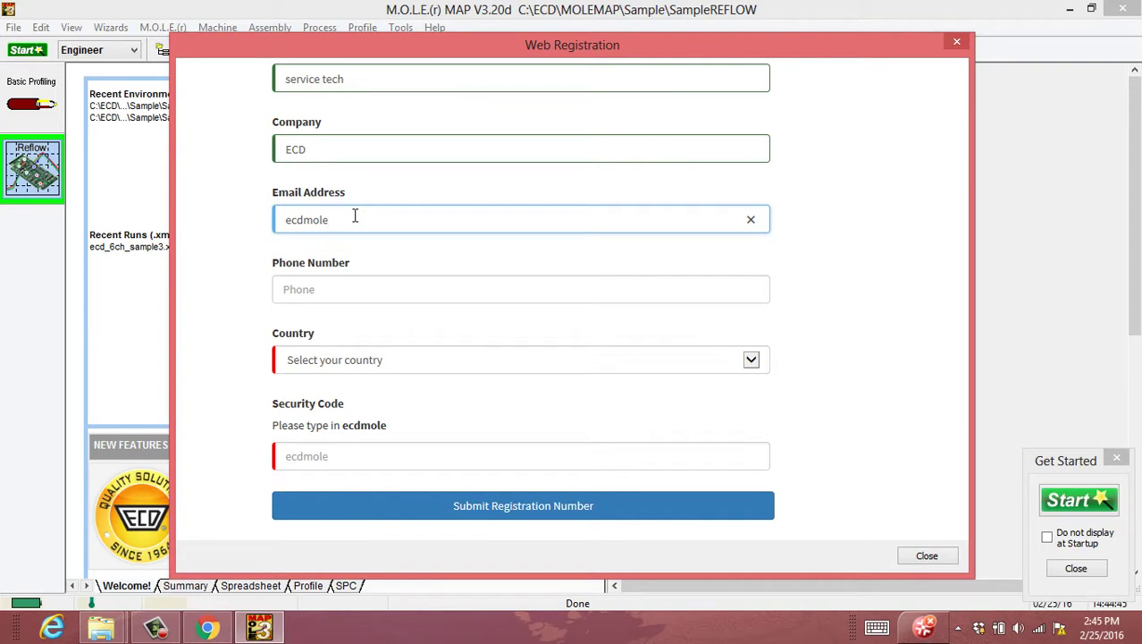
{"action": "key", "text": "Tab"}
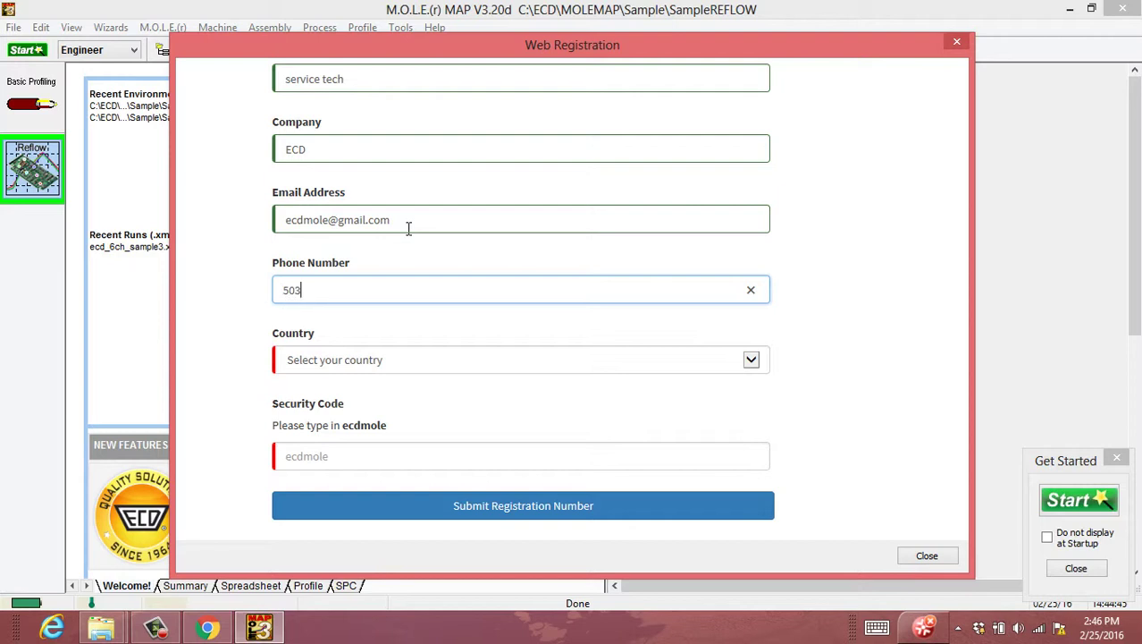
{"action": "left_click", "coordinate": [397, 356]}
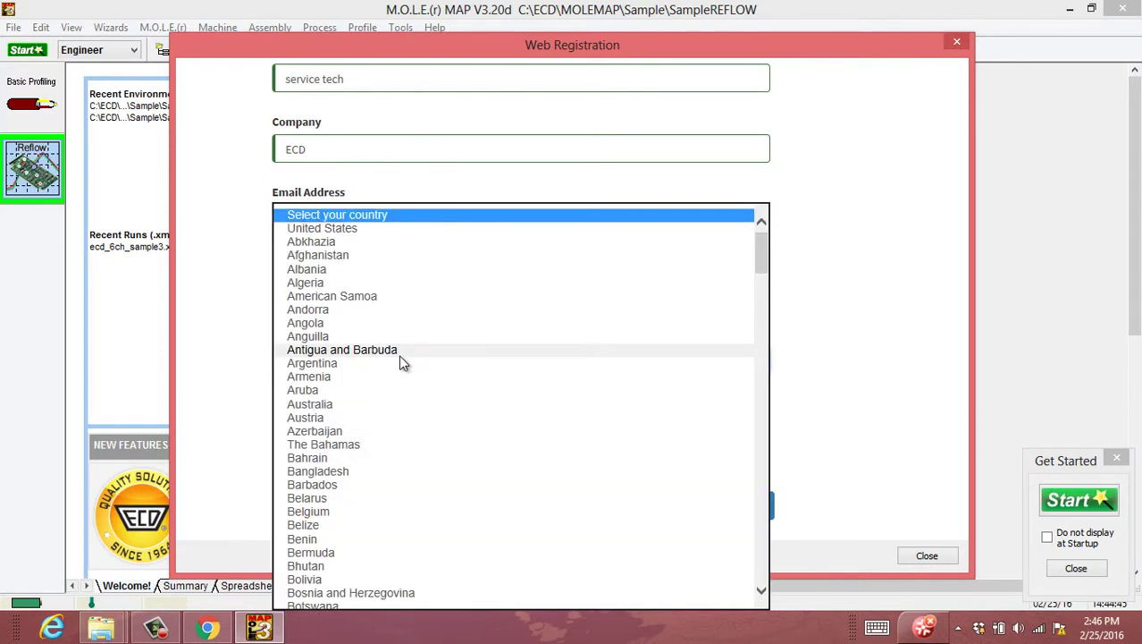
{"action": "left_click", "coordinate": [353, 227]}
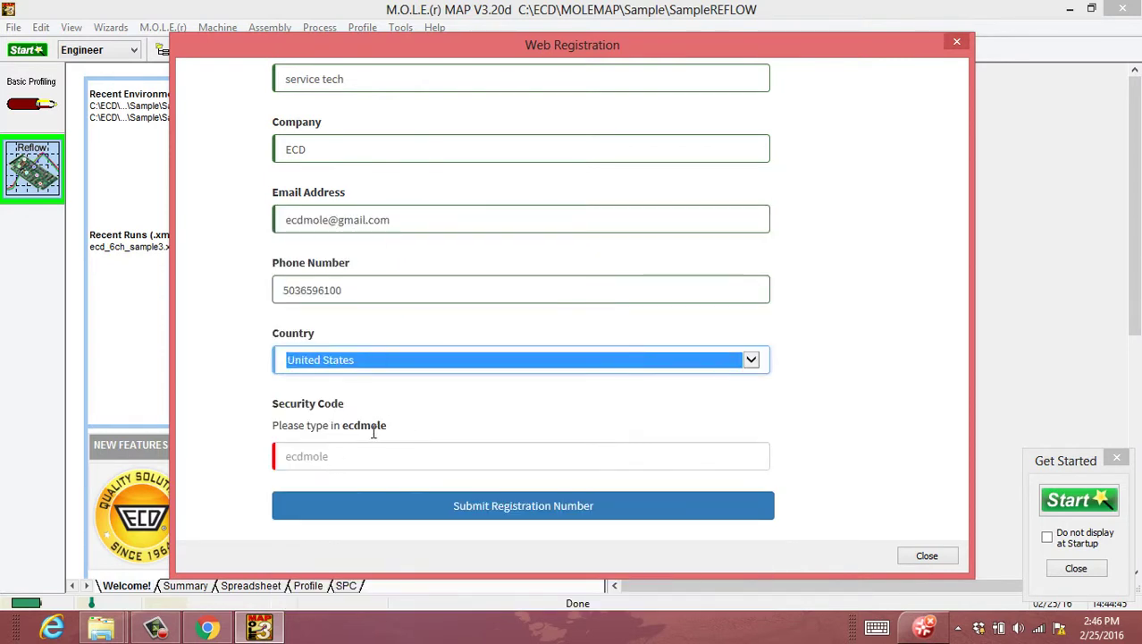
{"action": "left_click", "coordinate": [428, 452]}
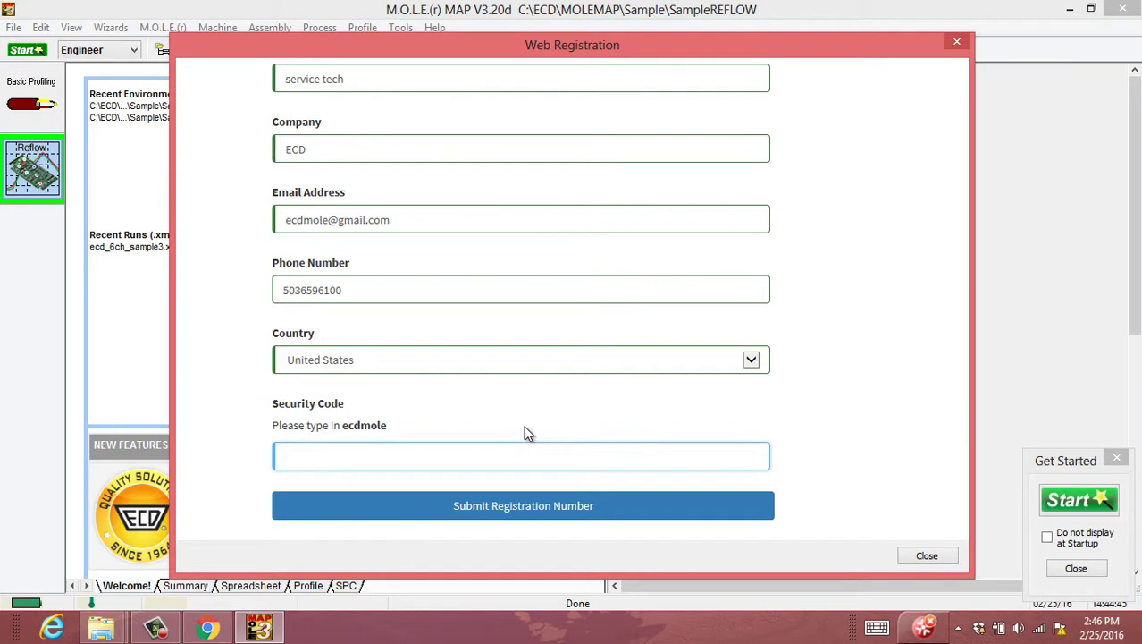
Submit the registration request and close the Thank you page
{"action": "left_click", "coordinate": [548, 510]}
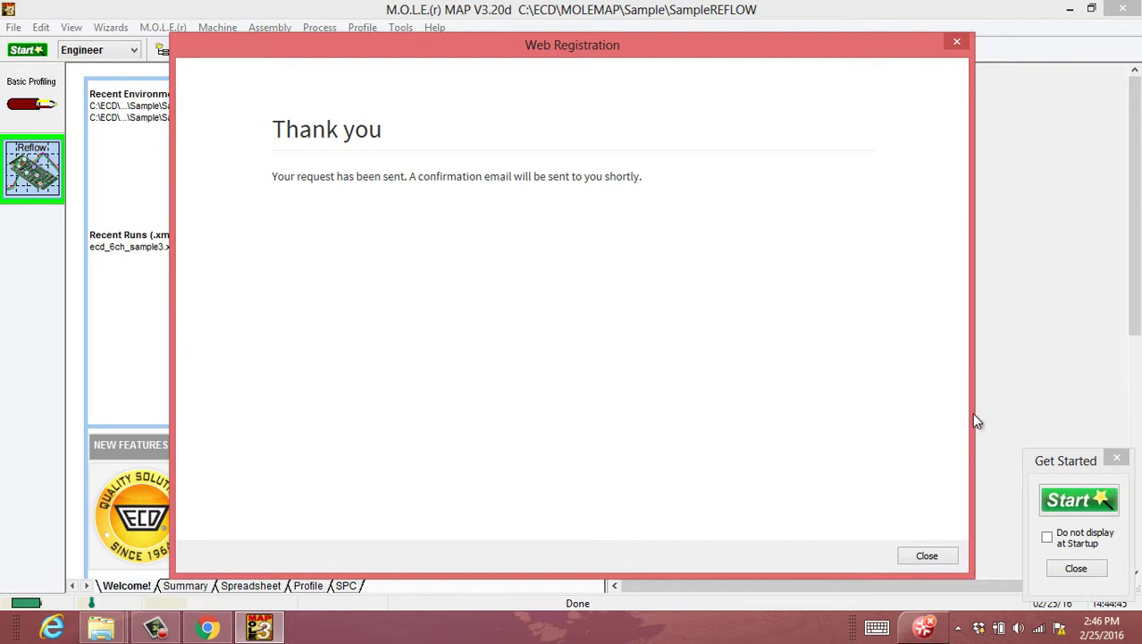
{"action": "left_click", "coordinate": [930, 554]}
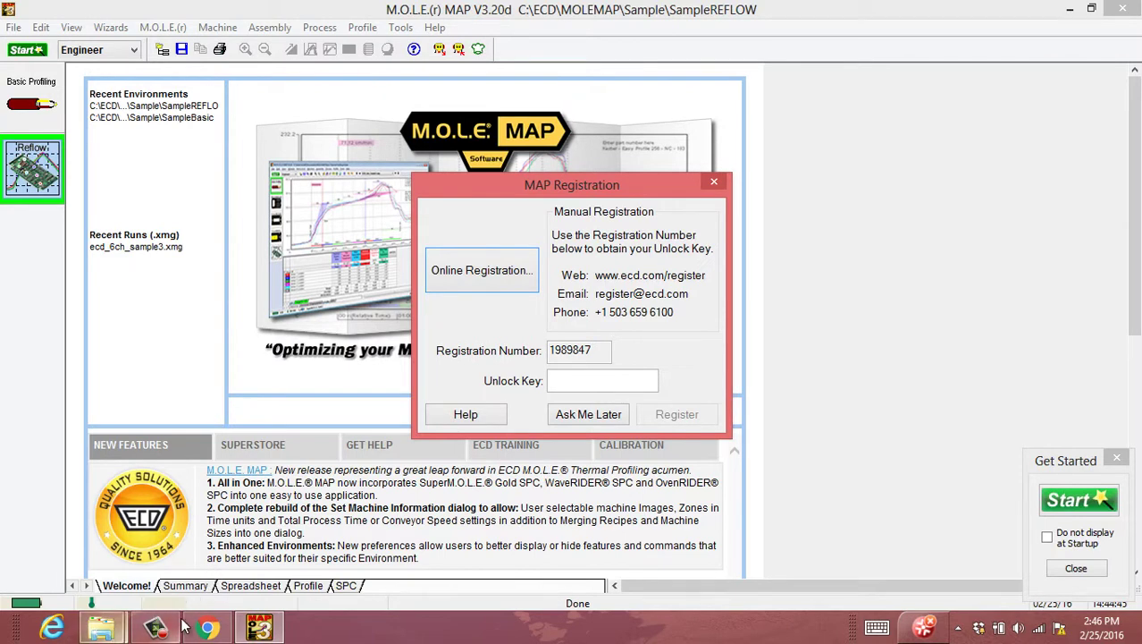
{"action": "left_click", "coordinate": [207, 628]}
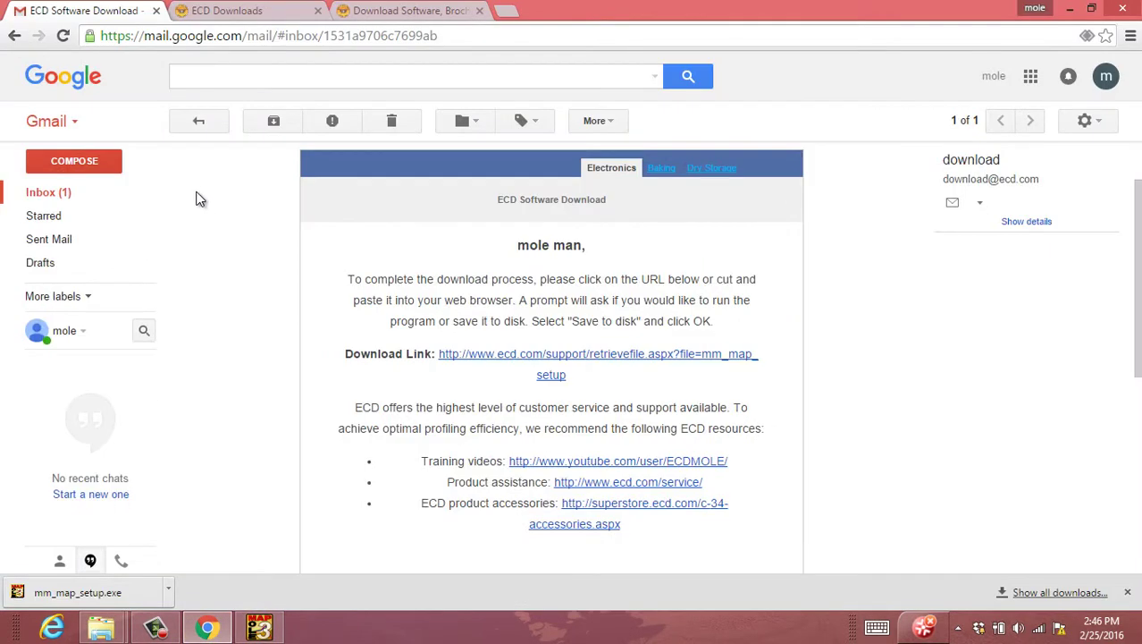
{"action": "left_click", "coordinate": [65, 194]}
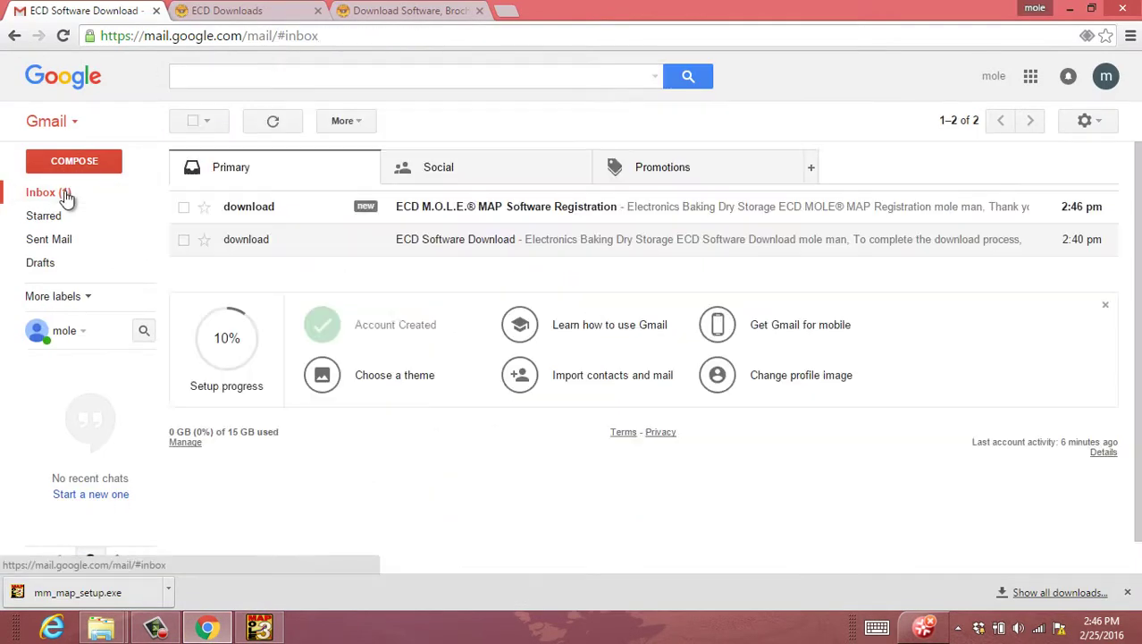
{"action": "left_click", "coordinate": [454, 208]}
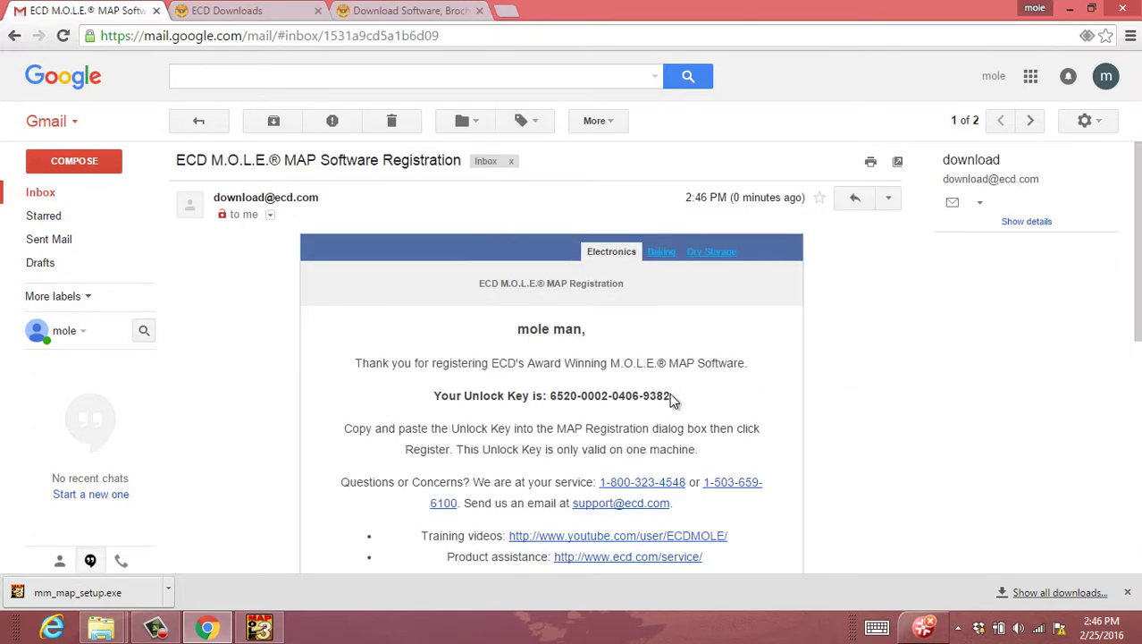
{"action": "left_click_drag", "start_coordinate": [671, 395], "coordinate": [547, 394]}
{"action": "key", "text": "ctrl+c"}
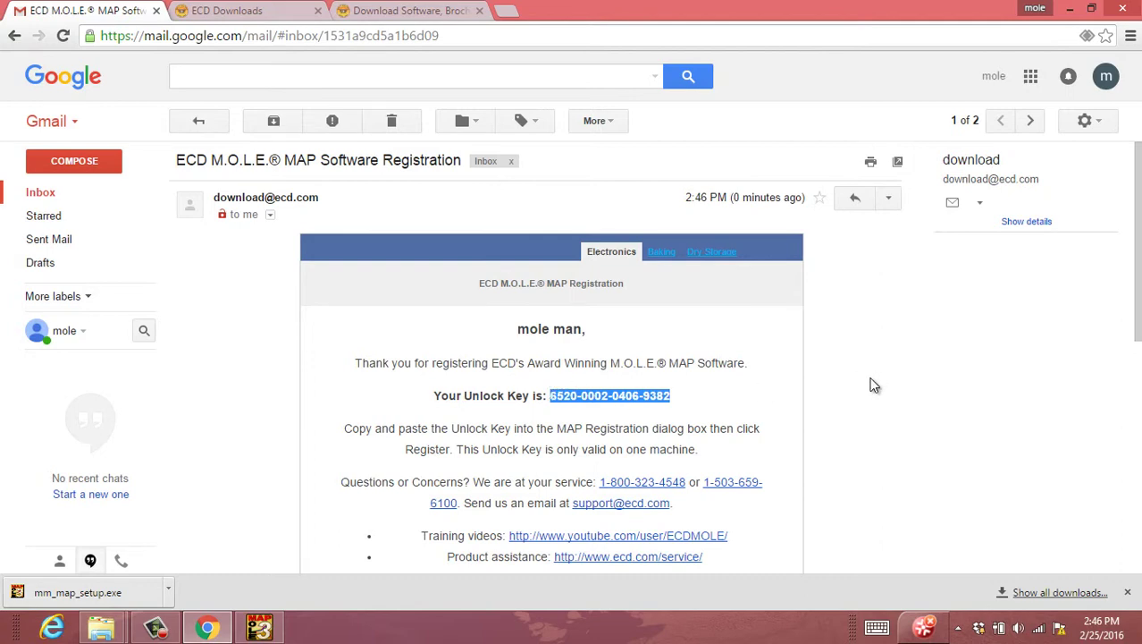
Back in M.O.L.E. MAP, paste the unlock key into the Unlock Key field and register
{"action": "left_click", "coordinate": [259, 628]}
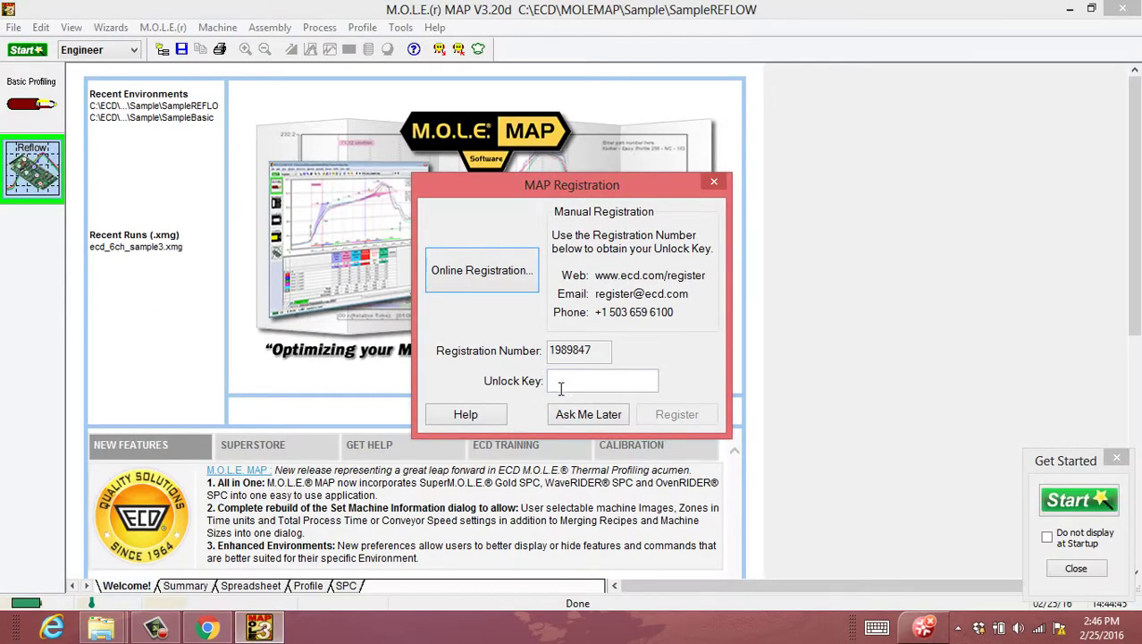
{"action": "left_click", "coordinate": [568, 382]}
{"action": "key", "text": "ctrl+v"}
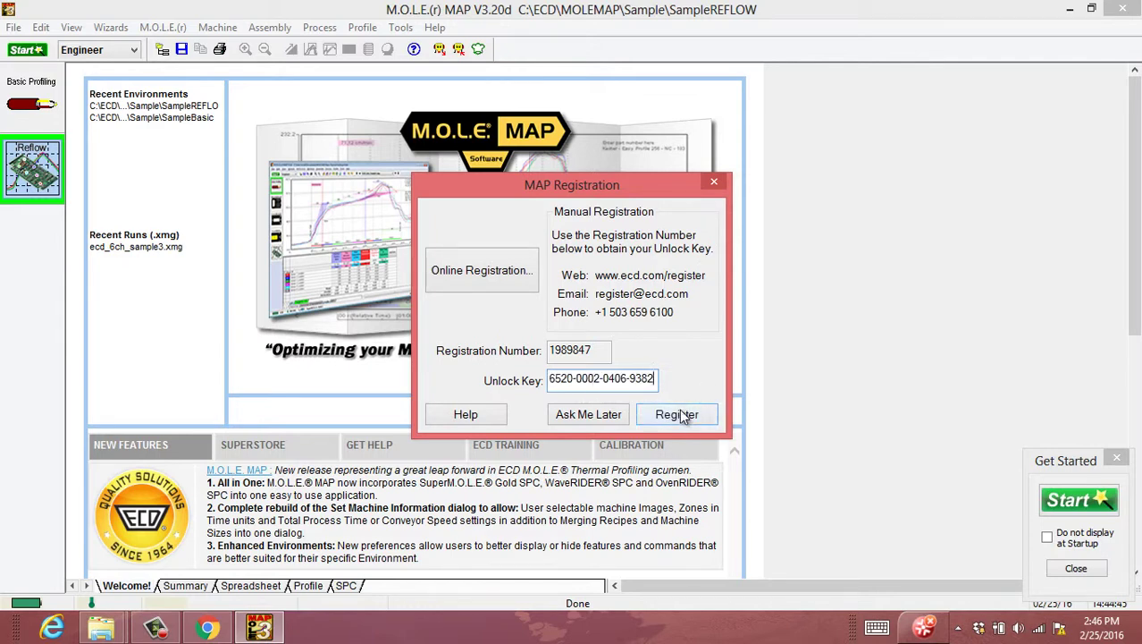
{"action": "left_click", "coordinate": [676, 416]}
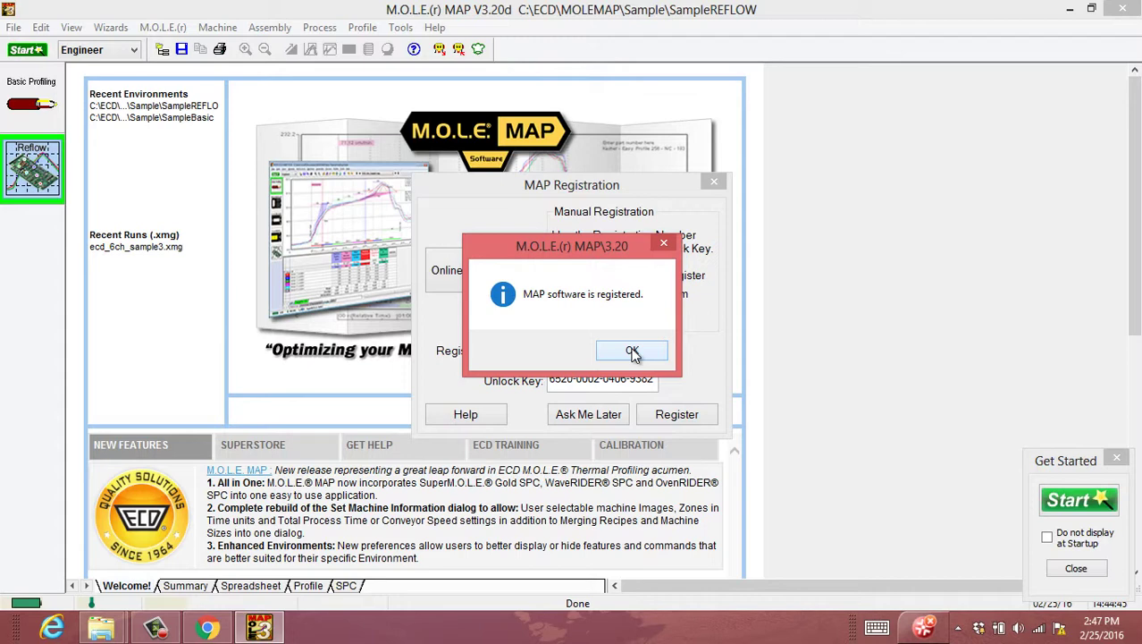
Acknowledge the 'MAP software is registered.' message with OK
{"action": "left_click", "coordinate": [632, 351]}
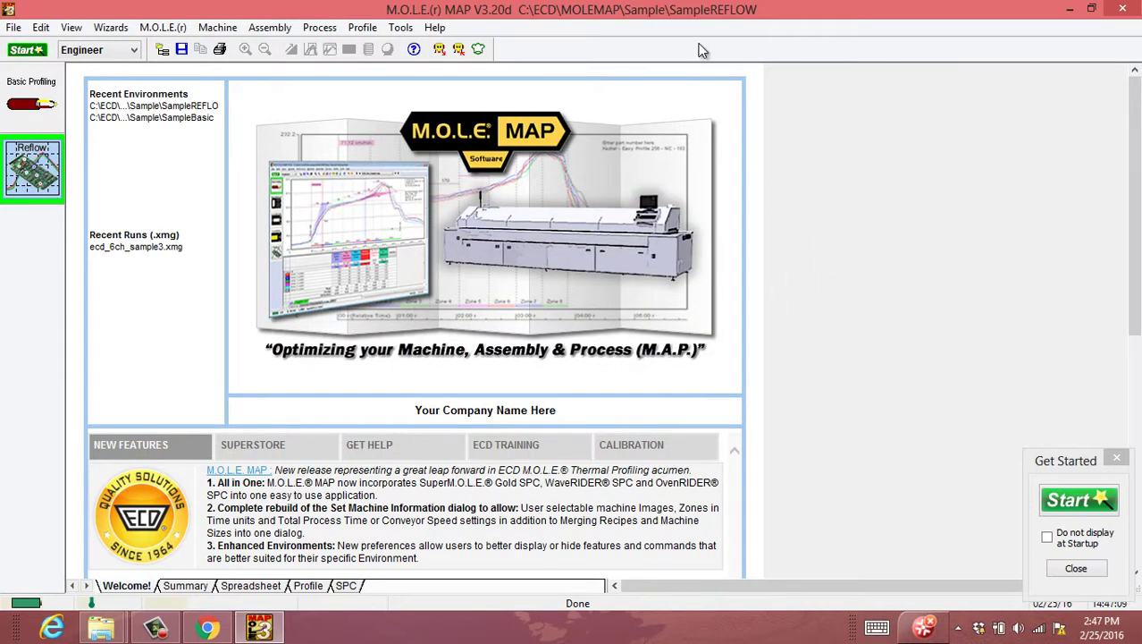